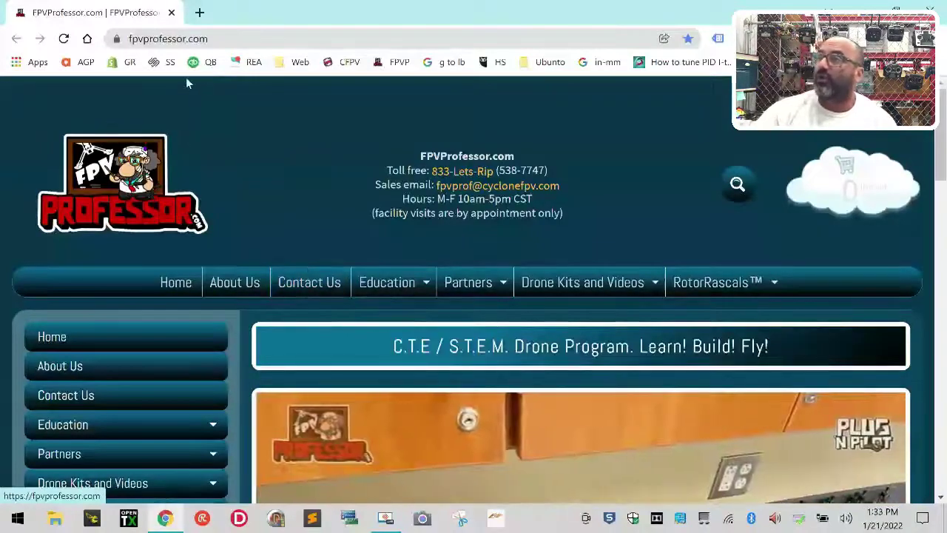
Open the Downloads page under Drone Kits and Videos and follow it to the Betaflight Configurator releases on GitHub.
{"action": "scroll", "coordinate": [243, 181], "scroll_direction": "down", "scroll_amount": 2}
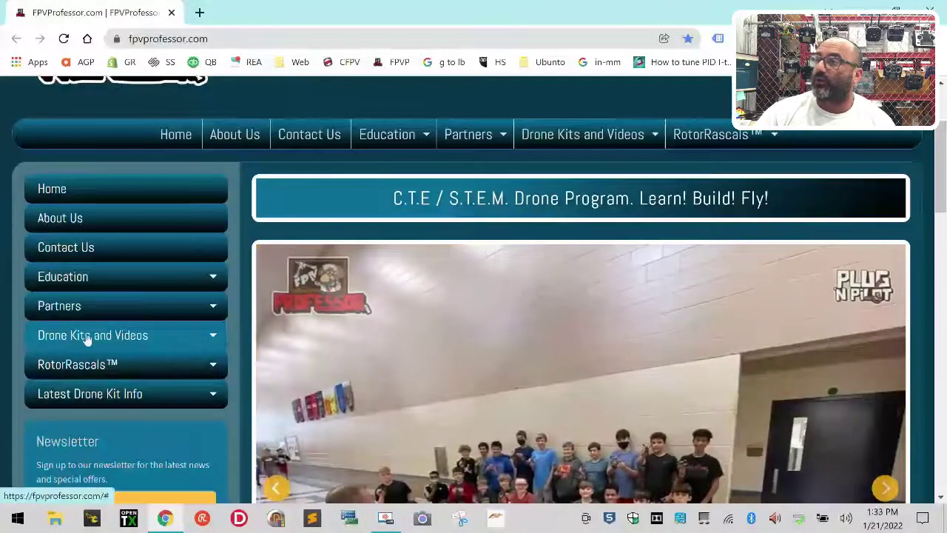
{"action": "left_click", "coordinate": [214, 338]}
{"action": "scroll", "coordinate": [216, 340], "scroll_direction": "down", "scroll_amount": 2}
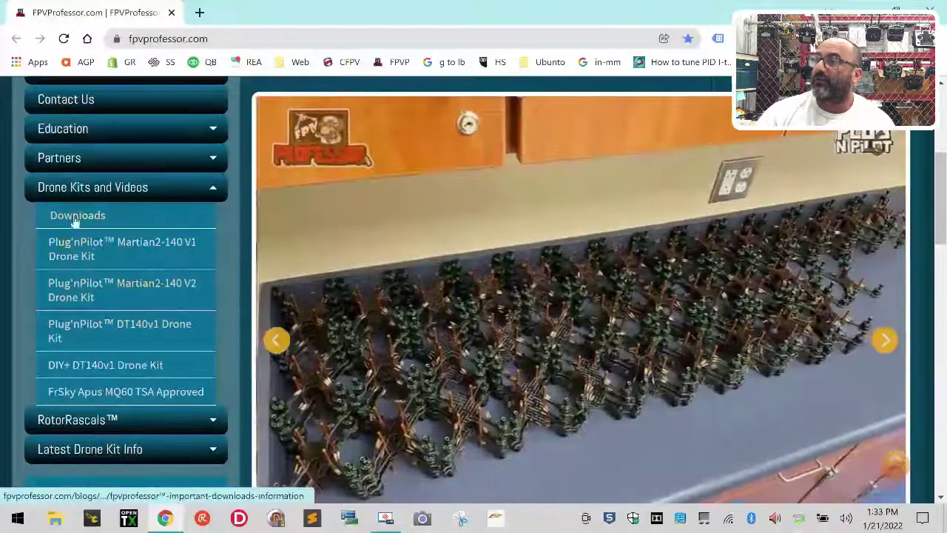
{"action": "left_click", "coordinate": [79, 216]}
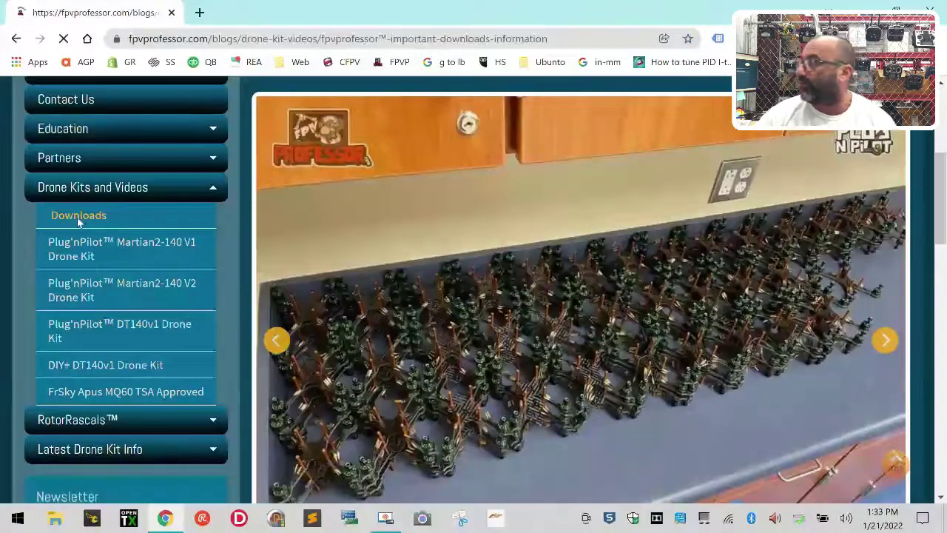
{"action": "scroll", "coordinate": [613, 437], "scroll_direction": "down", "scroll_amount": 4}
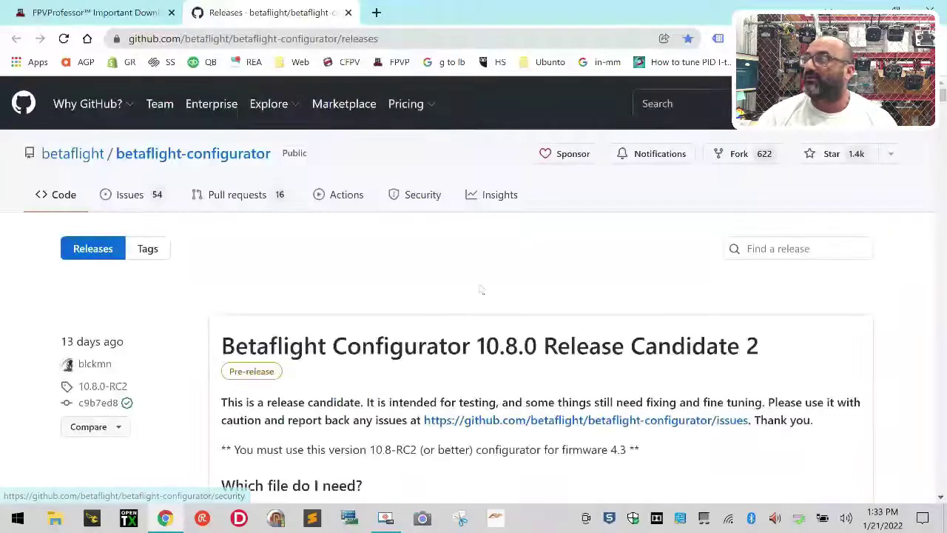
Examine the Betaflight Configurator releases, and check the installed configurator's update notice before dismissing it.
{"action": "scroll", "coordinate": [482, 289], "scroll_direction": "down", "scroll_amount": 2}
{"action": "scroll", "coordinate": [184, 191], "scroll_direction": "up", "scroll_amount": 2}
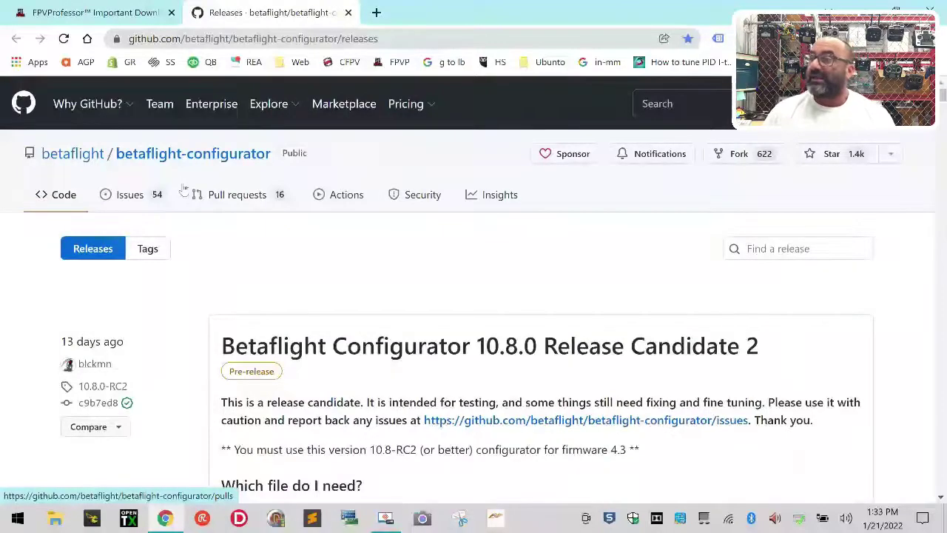
{"action": "scroll", "coordinate": [666, 359], "scroll_direction": "down", "scroll_amount": 8}
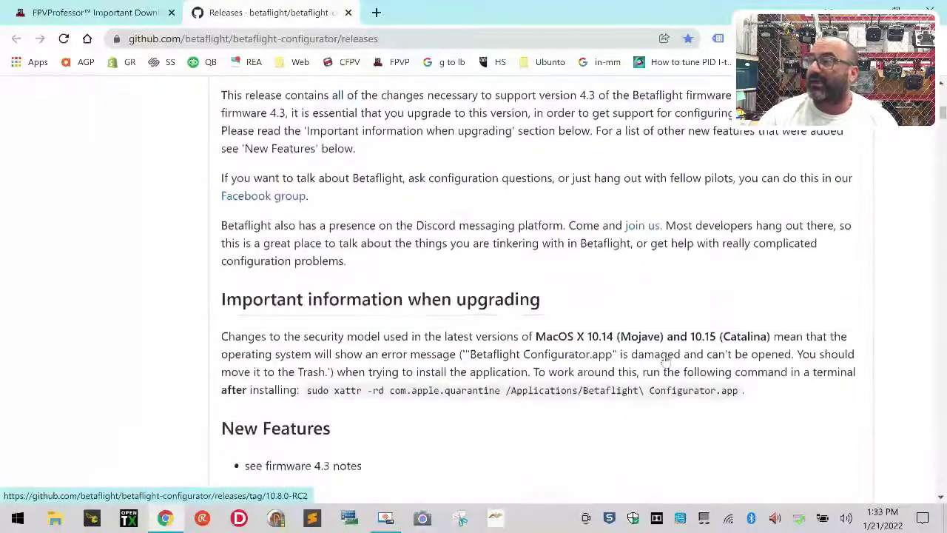
{"action": "scroll", "coordinate": [666, 358], "scroll_direction": "down", "scroll_amount": 10}
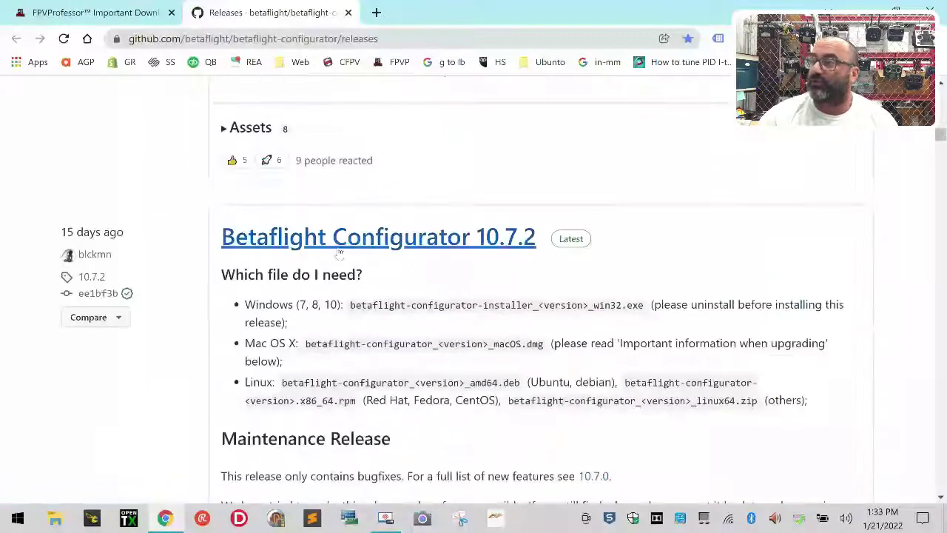
{"action": "left_click", "coordinate": [93, 518]}
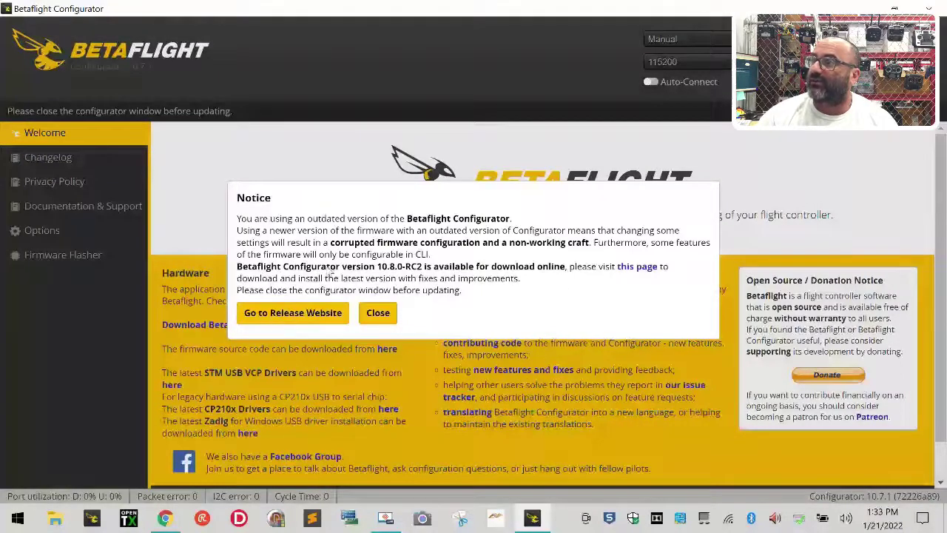
{"action": "left_click", "coordinate": [379, 313]}
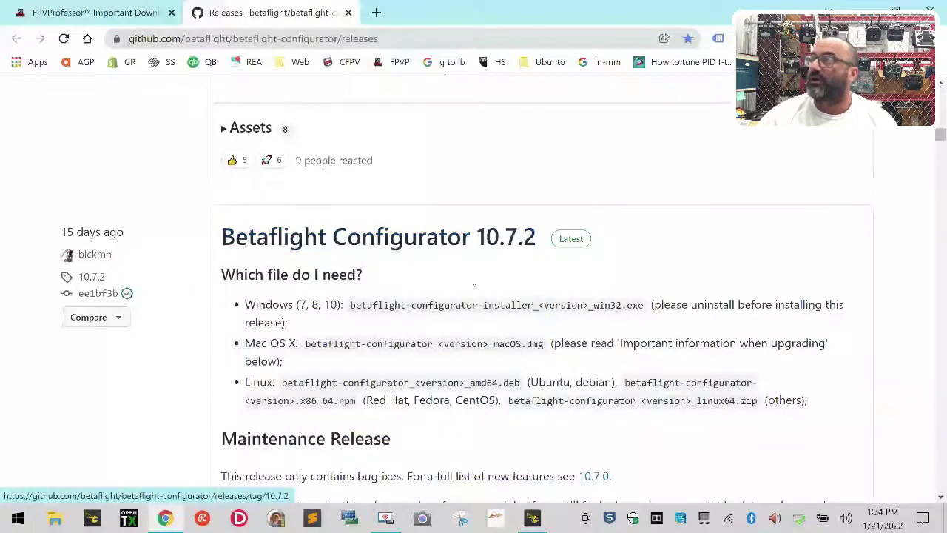
Download betaflight-configurator-installer_10.8.0_win64.exe from the assets of Betaflight Configurator 10.8.0 Release Candidate 2.
{"action": "scroll", "coordinate": [434, 306], "scroll_direction": "down", "scroll_amount": 5}
{"action": "scroll", "coordinate": [426, 317], "scroll_direction": "up", "scroll_amount": 10}
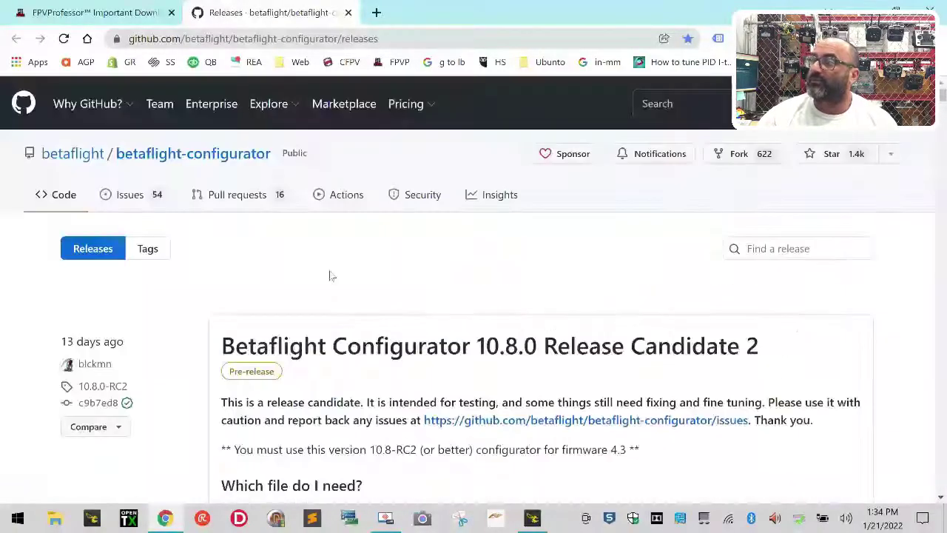
{"action": "scroll", "coordinate": [683, 343], "scroll_direction": "down", "scroll_amount": 8}
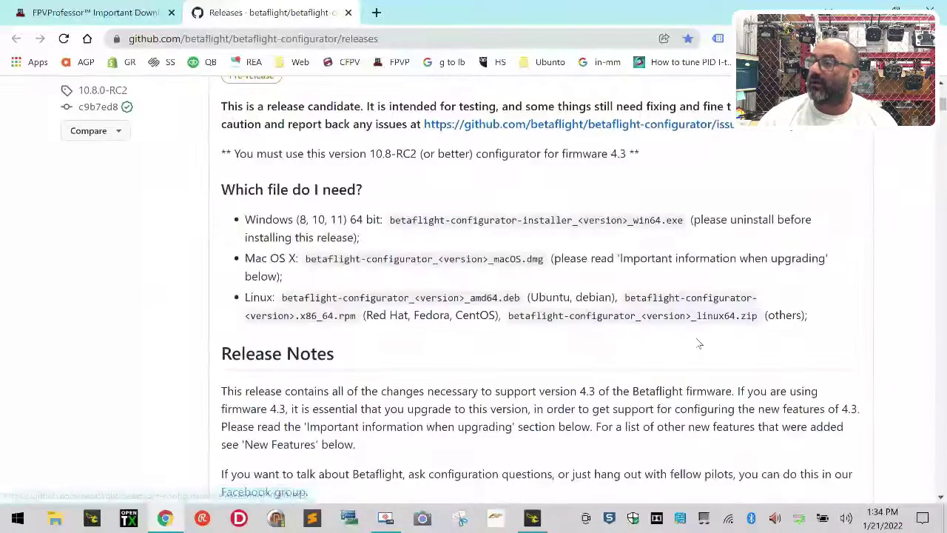
{"action": "scroll", "coordinate": [697, 342], "scroll_direction": "down", "scroll_amount": 8}
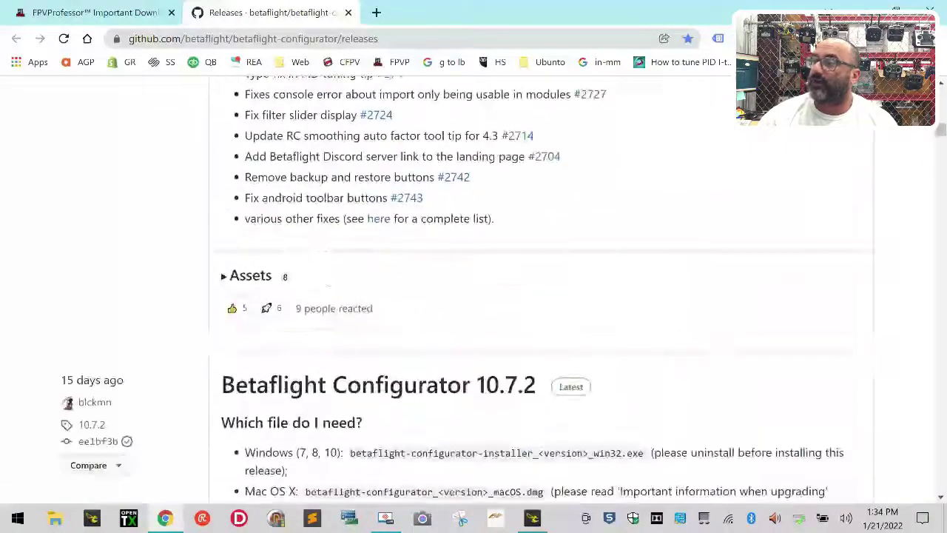
{"action": "left_click", "coordinate": [224, 275]}
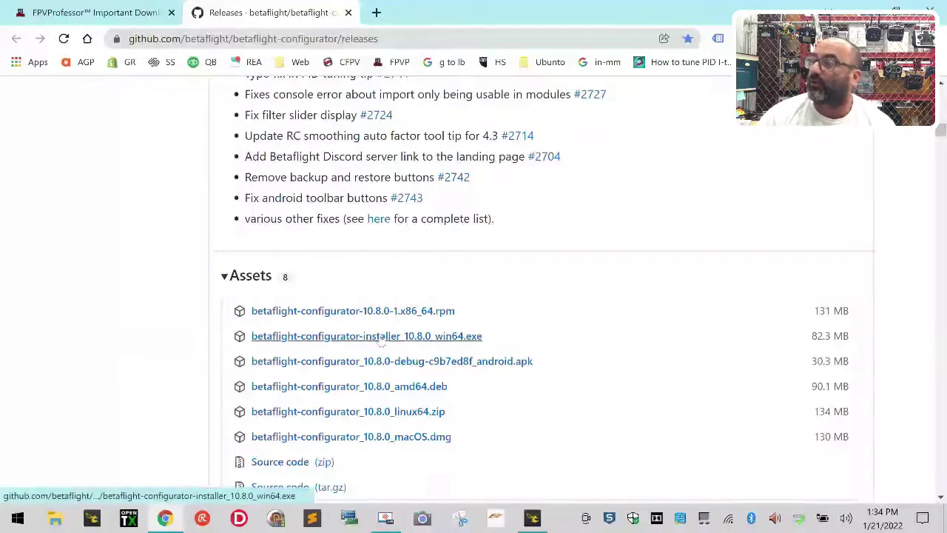
{"action": "left_click", "coordinate": [415, 339]}
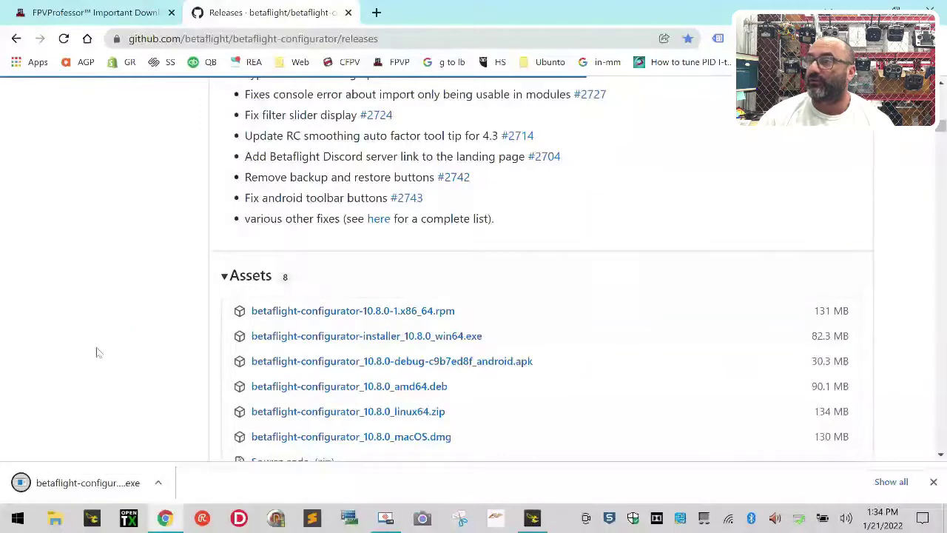
Run the downloaded installer despite the SmartScreen block, choosing installation for all users and English as the setup language.
{"action": "left_click", "coordinate": [66, 490]}
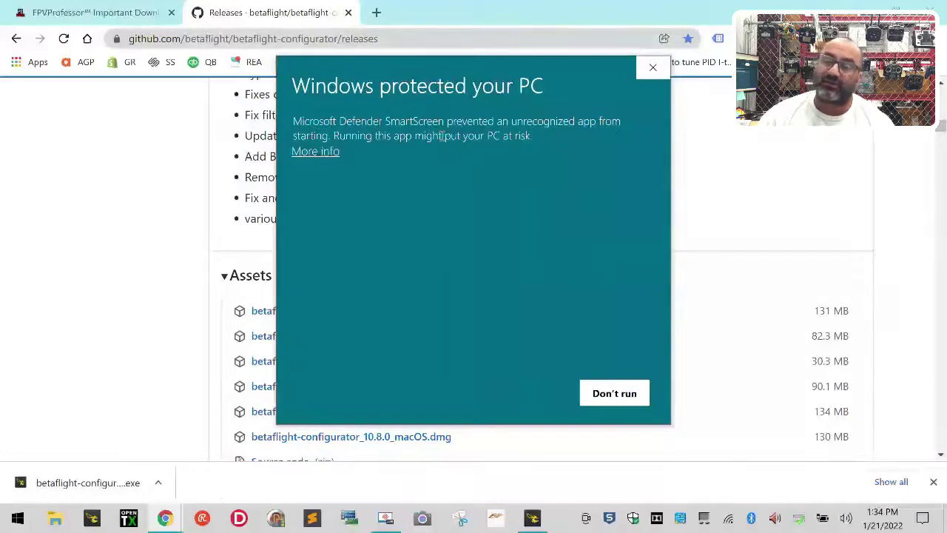
{"action": "left_click", "coordinate": [314, 154]}
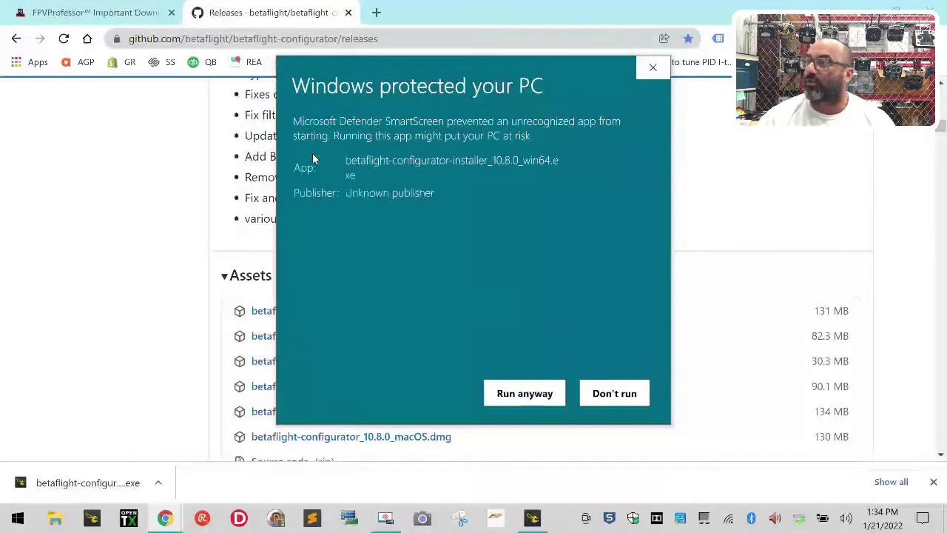
{"action": "left_click", "coordinate": [508, 403]}
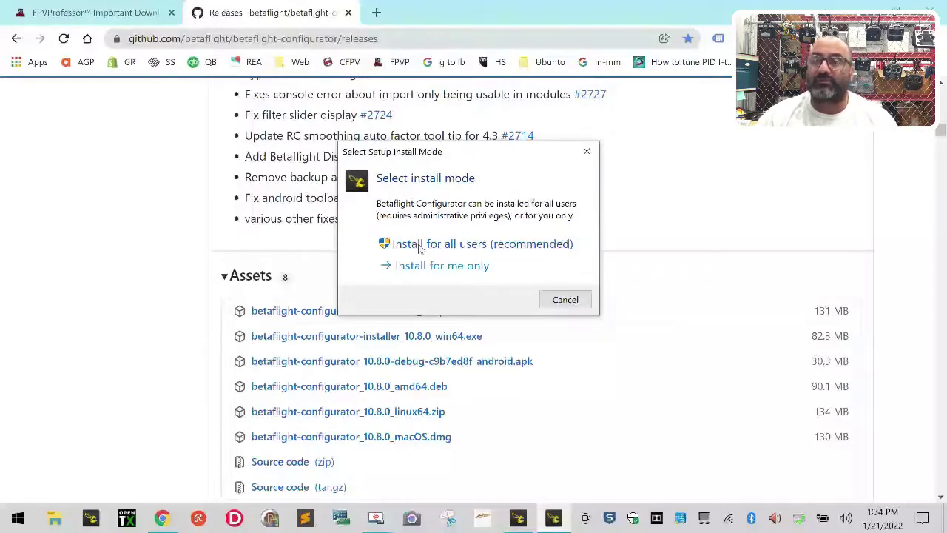
{"action": "left_click", "coordinate": [419, 247]}
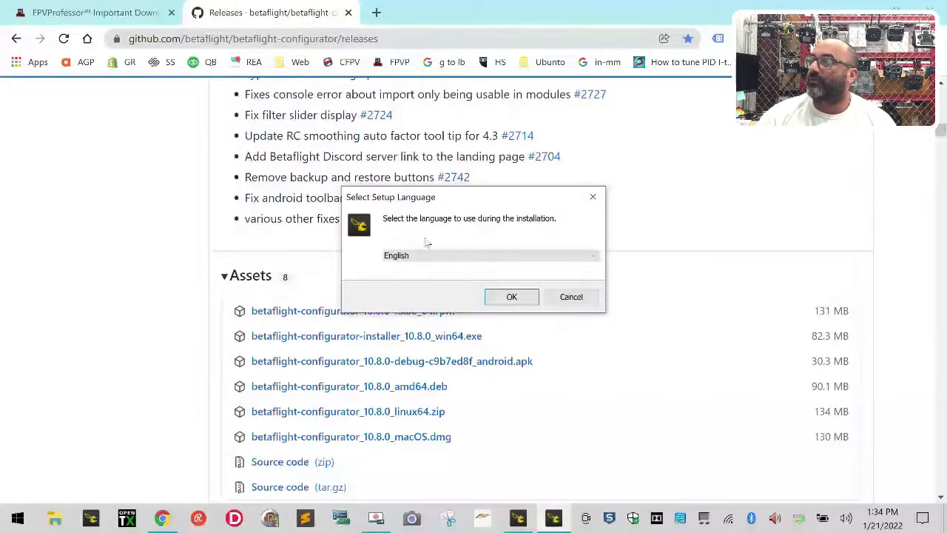
{"action": "left_click", "coordinate": [521, 298]}
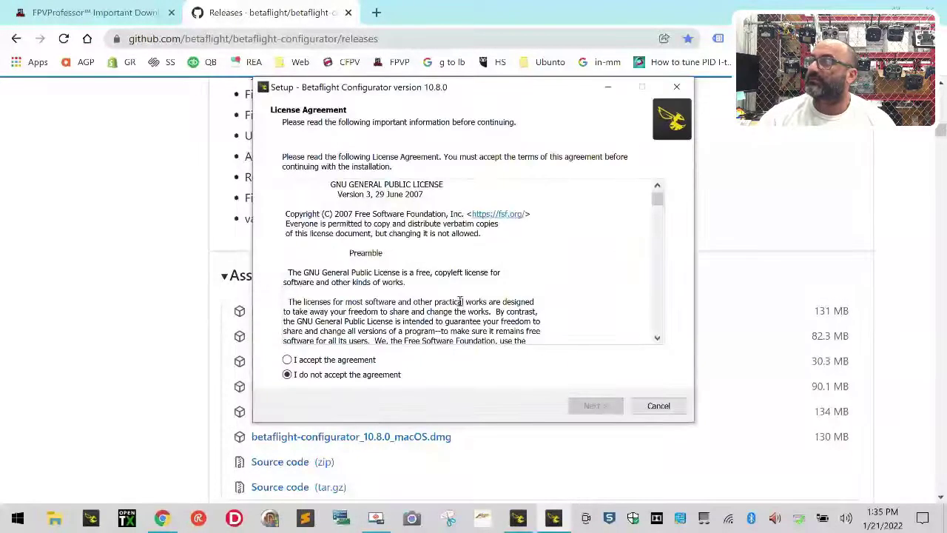
Accept the license agreement and set the destination folder to C:\Program Files\Betaflight\Betaflight-Configurator10.8.0r2.
{"action": "left_click", "coordinate": [334, 360]}
{"action": "left_click", "coordinate": [611, 405]}
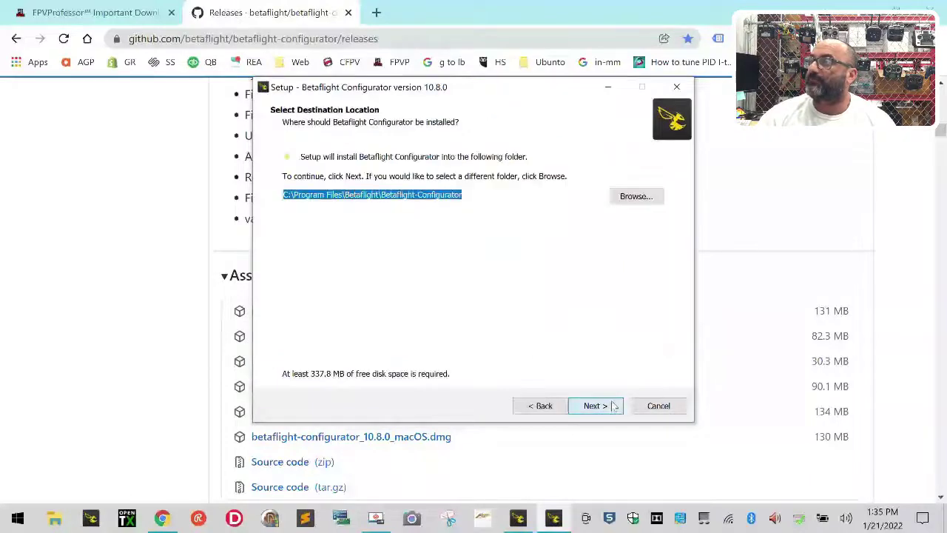
{"action": "left_click", "coordinate": [482, 191]}
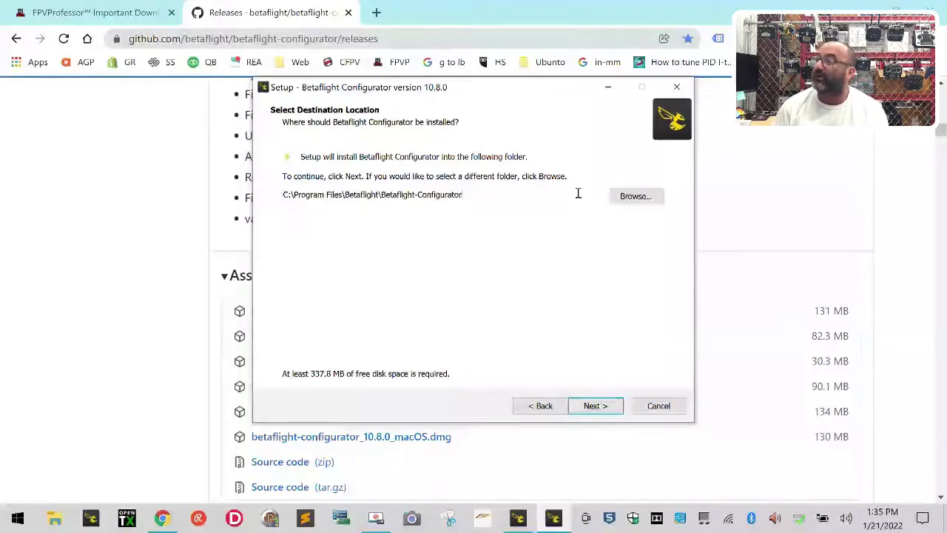
{"action": "key", "text": "BackSpace"}
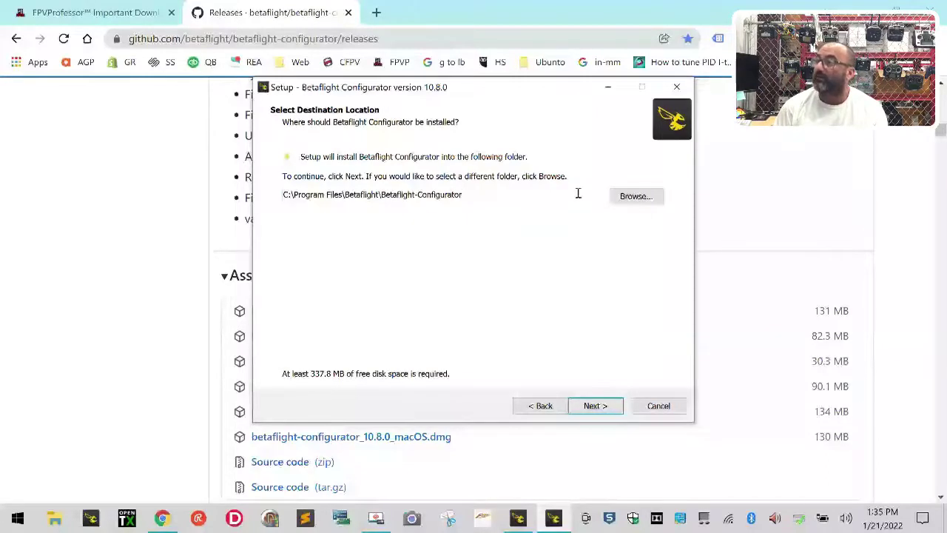
{"action": "type", "text": "10.8.0r2"}
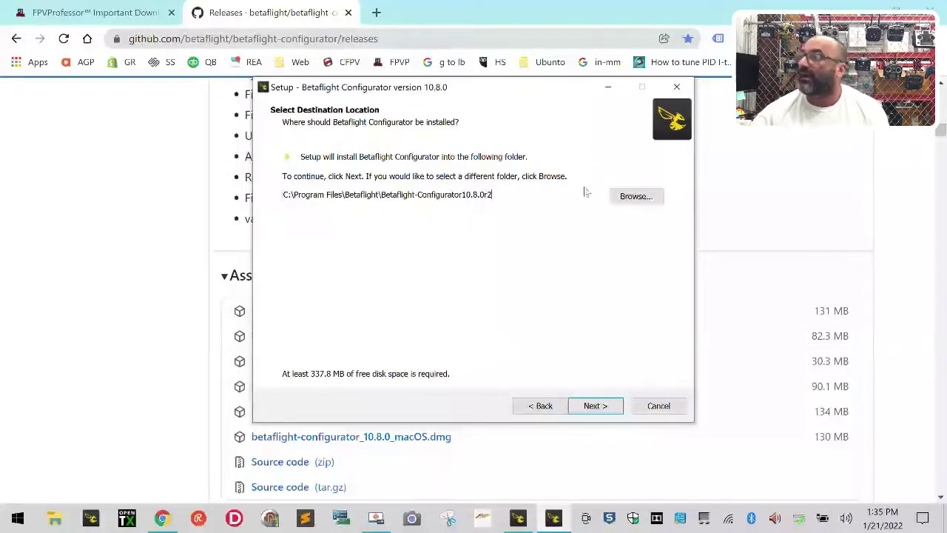
{"action": "left_click", "coordinate": [599, 409]}
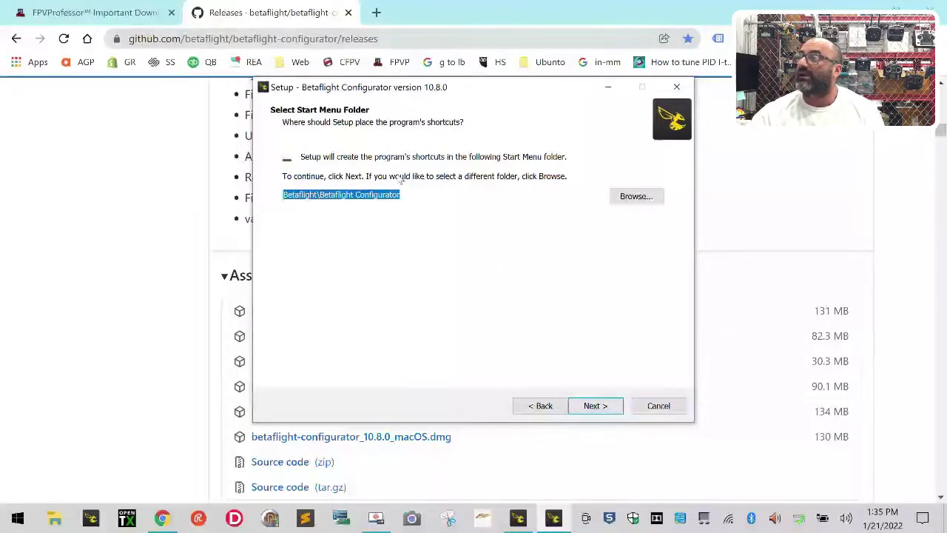
Install Betaflight Configurator with the default Start Menu folder and finish the setup wizard.
{"action": "left_click", "coordinate": [596, 406]}
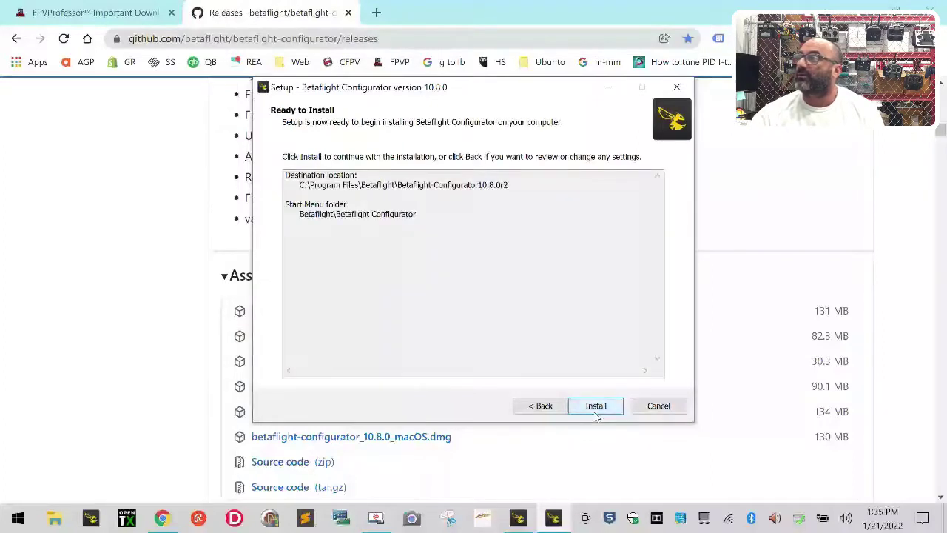
{"action": "left_click", "coordinate": [596, 412]}
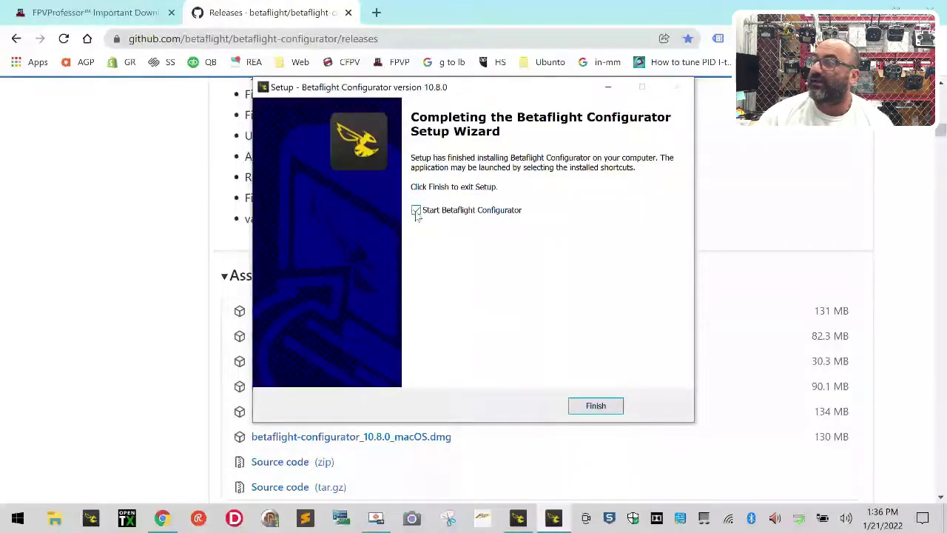
{"action": "left_click", "coordinate": [595, 405]}
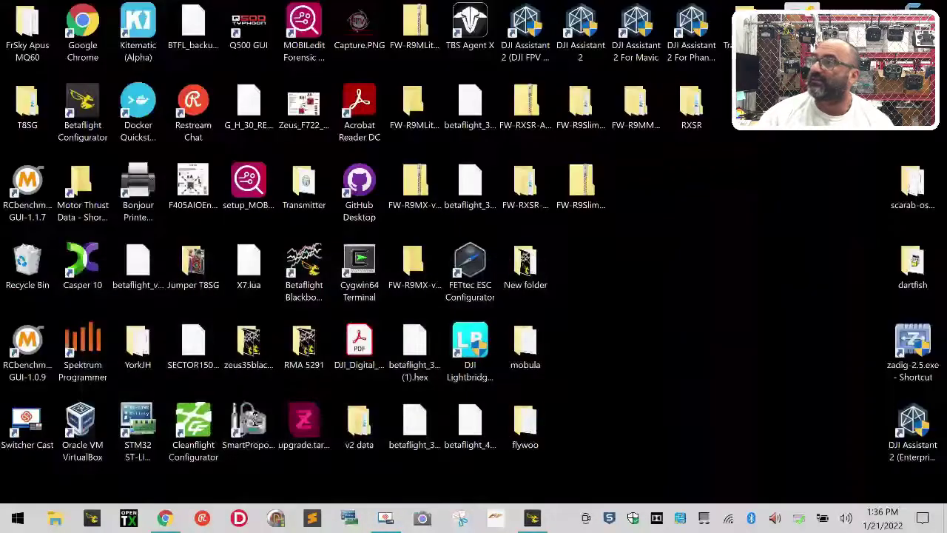
Pin the desktop's Betaflight Configurator shortcut to the taskbar and close the old configurator window.
{"action": "key", "text": "super+d"}
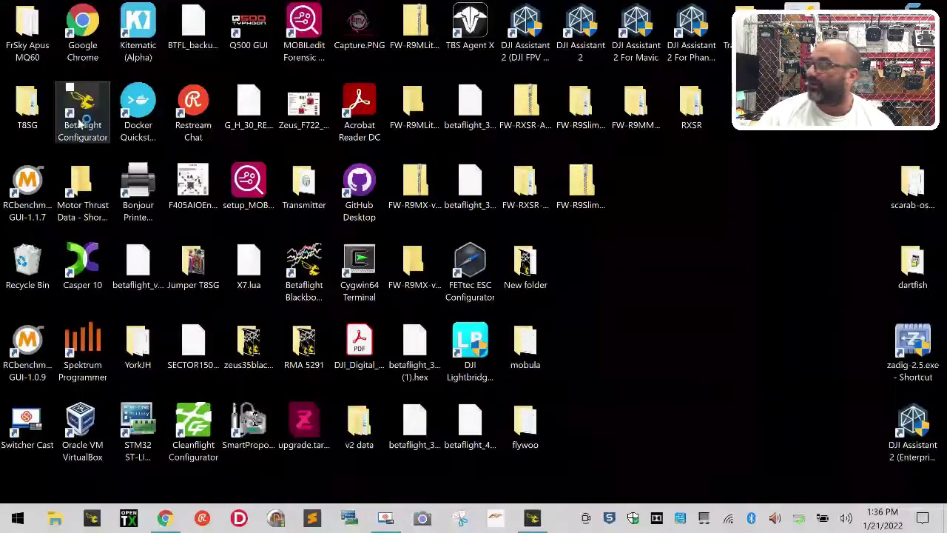
{"action": "left_click_drag", "start_coordinate": [82, 119], "coordinate": [111, 518]}
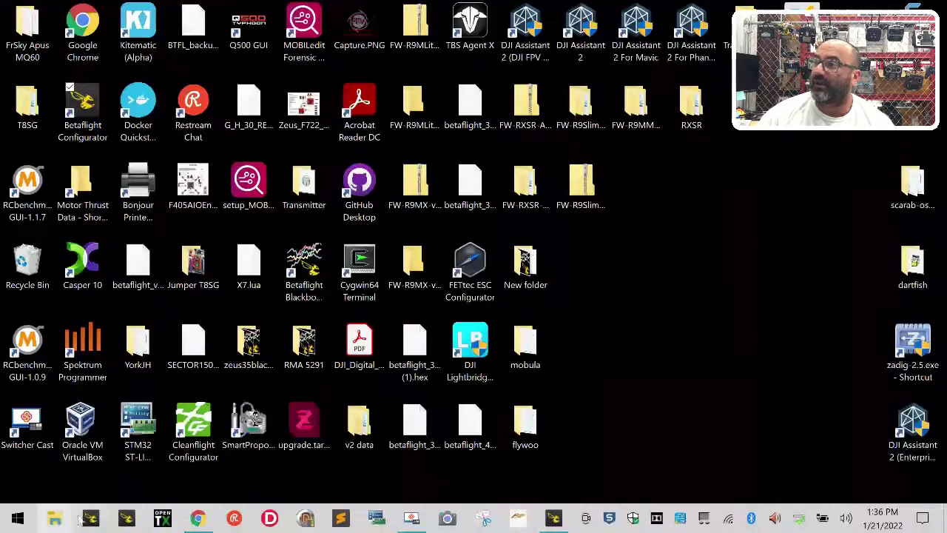
{"action": "left_click", "coordinate": [553, 518]}
{"action": "left_click", "coordinate": [928, 8]}
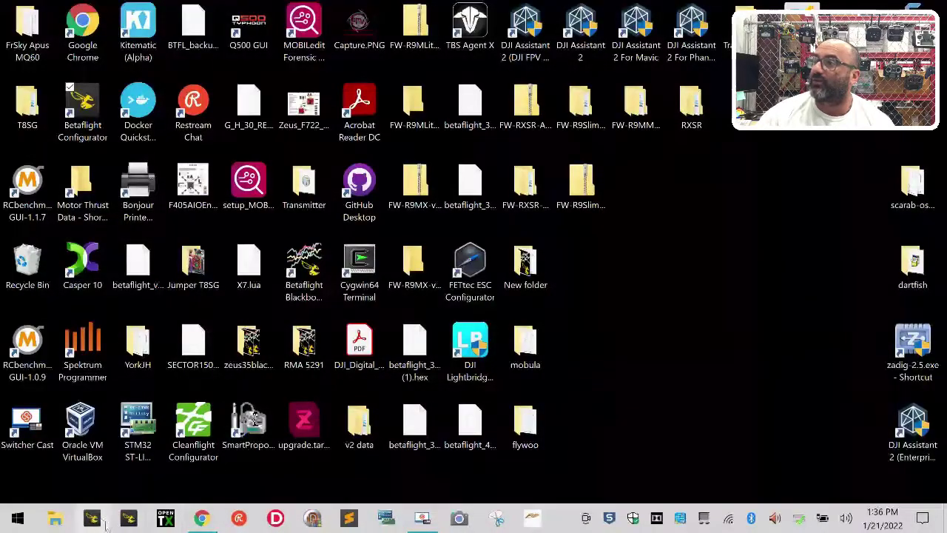
Launch the newly pinned Betaflight Configurator and test connecting and disconnecting in Virtual Mode (Experimental), checking the available connection choices.
{"action": "left_click", "coordinate": [126, 520]}
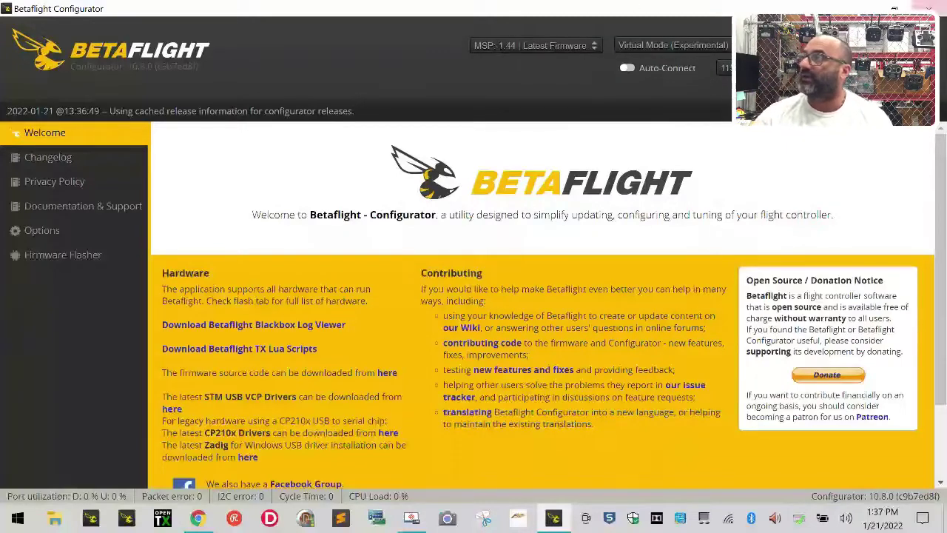
{"action": "left_click", "coordinate": [914, 63]}
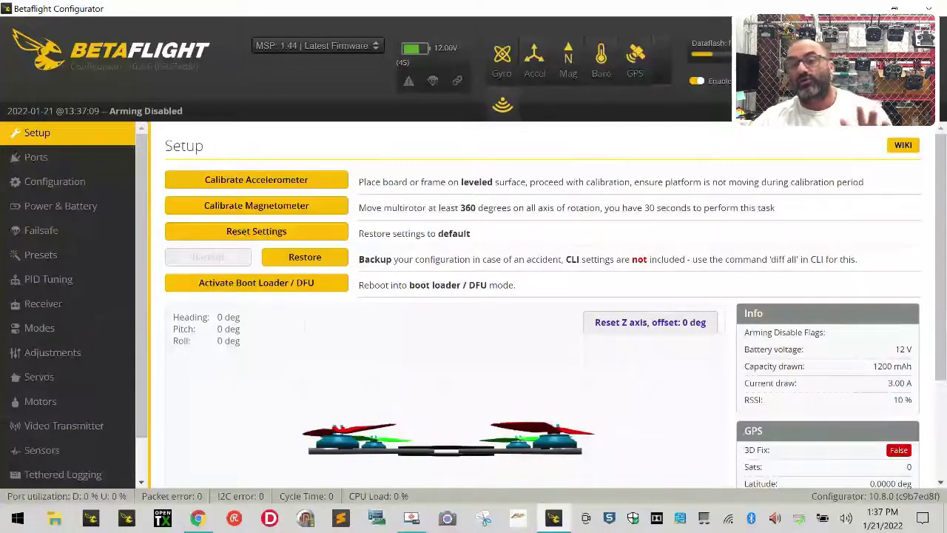
{"action": "left_click", "coordinate": [913, 63]}
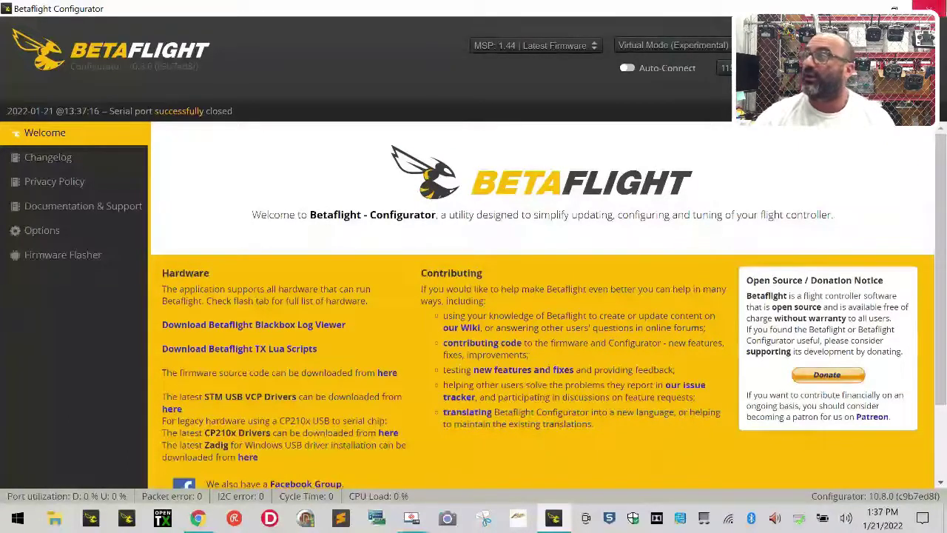
{"action": "left_click", "coordinate": [723, 46]}
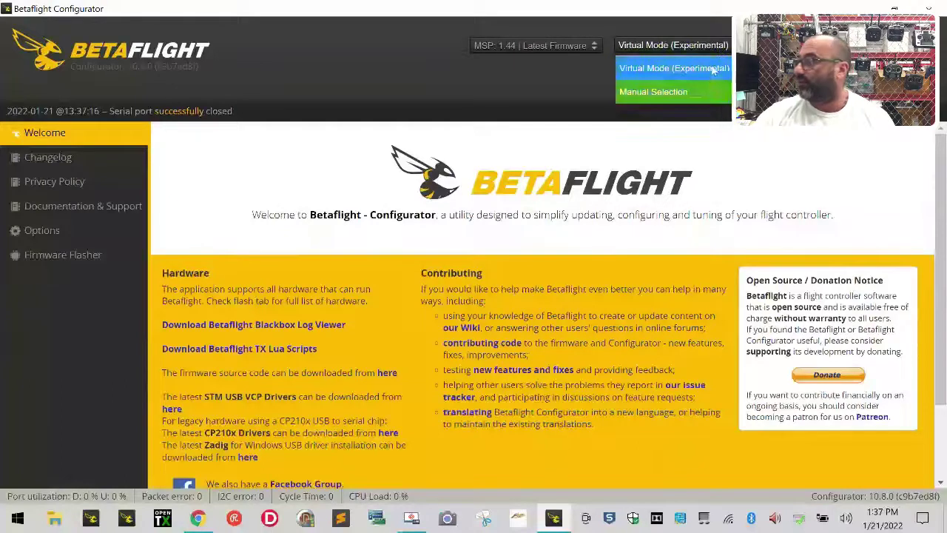
{"action": "left_click", "coordinate": [472, 72]}
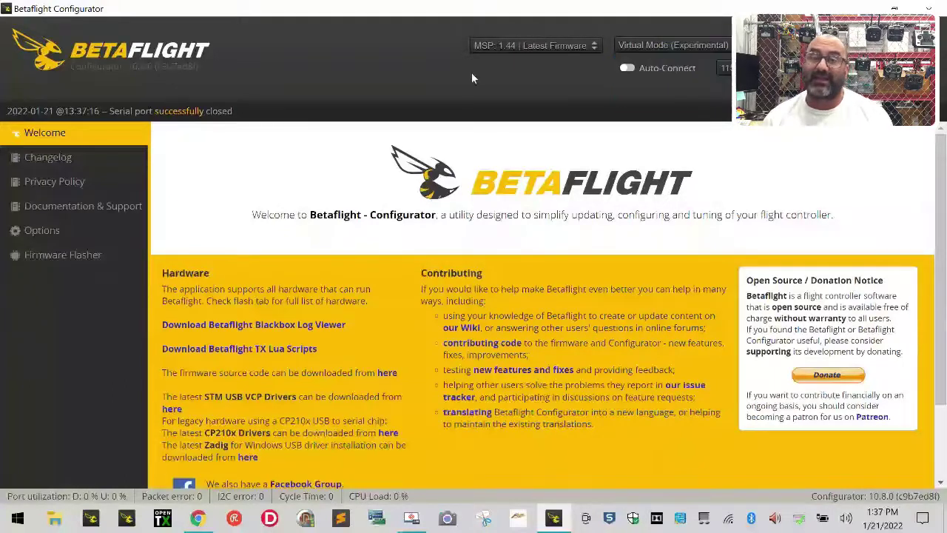